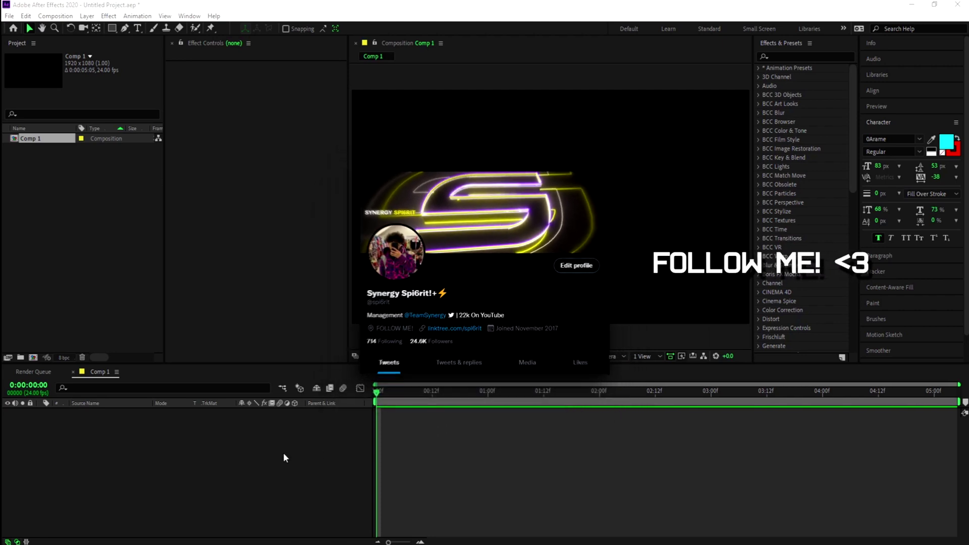
Create a 1920 x 1080 px black solid layer with color 000000 in Comp 1
right_click(266, 452)
mouse_move(308, 337)
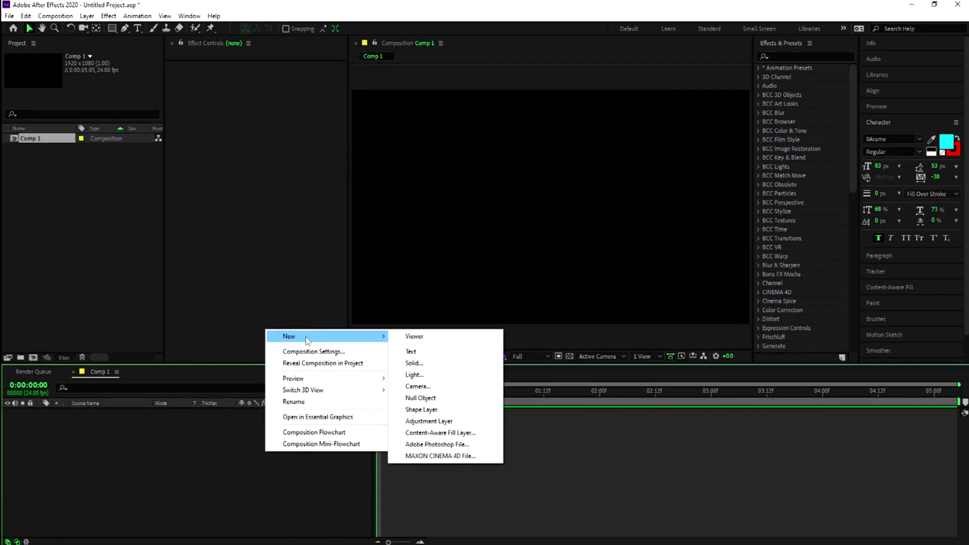
left_click(413, 364)
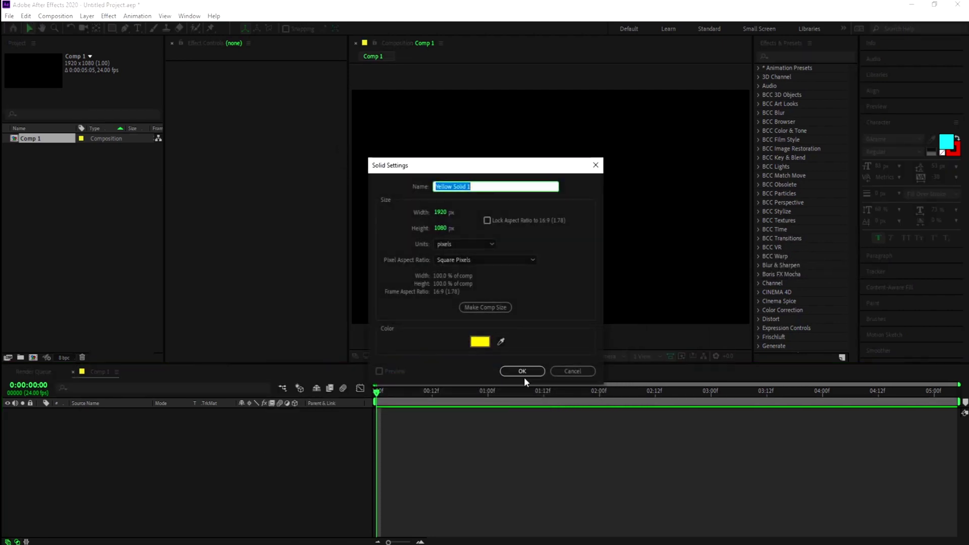
left_click(480, 341)
type("000000")
left_click(319, 198)
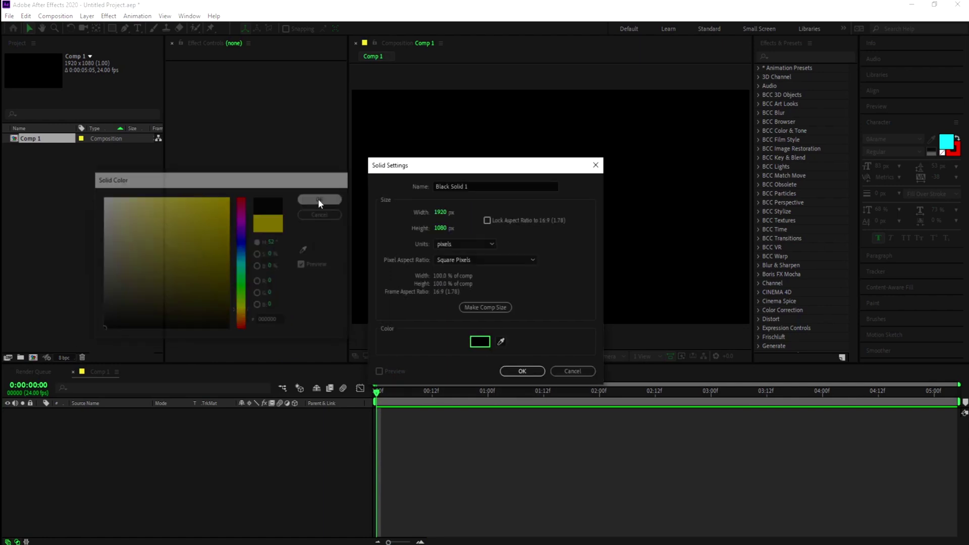
left_click(522, 371)
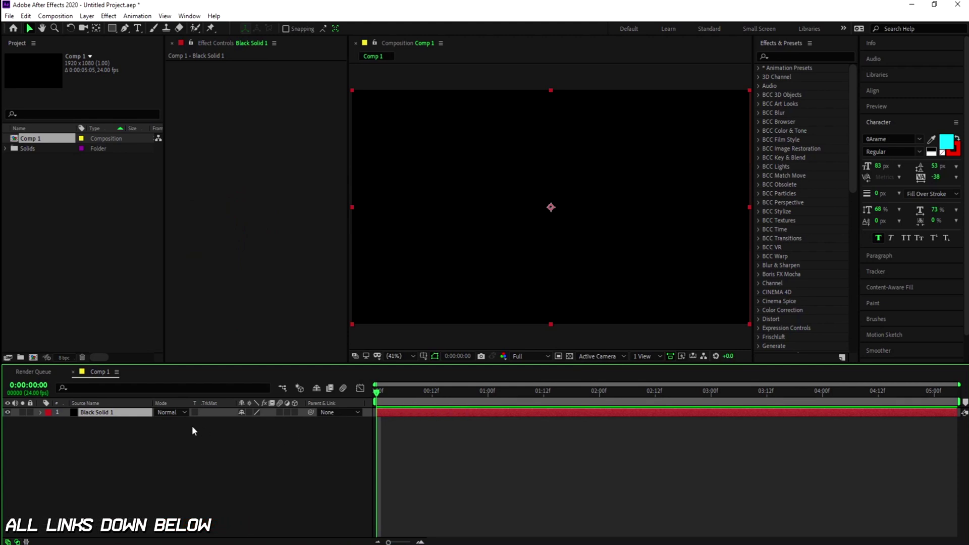
Find the Video Copilot Element effect and apply it to the black solid layer
left_click(807, 56)
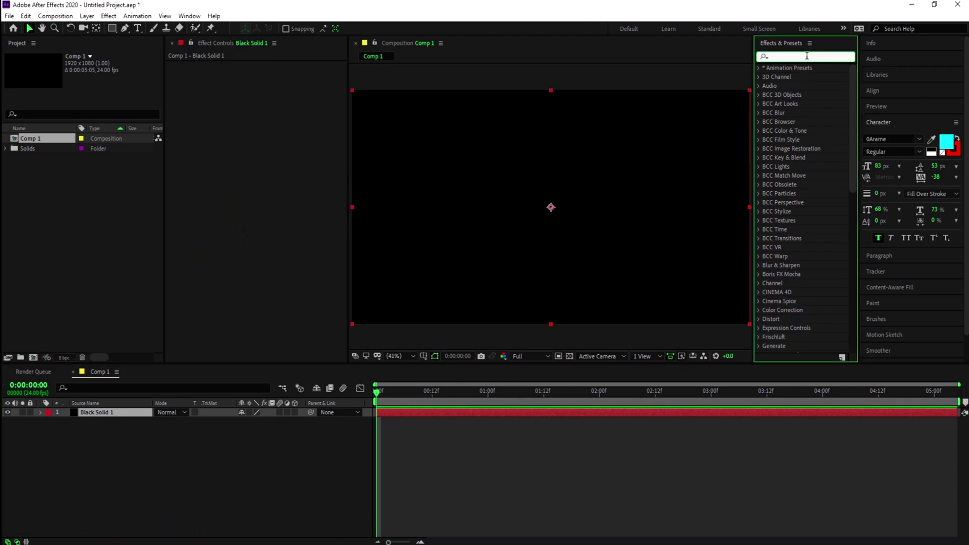
type("elemen")
left_click_drag(796, 75, 432, 413)
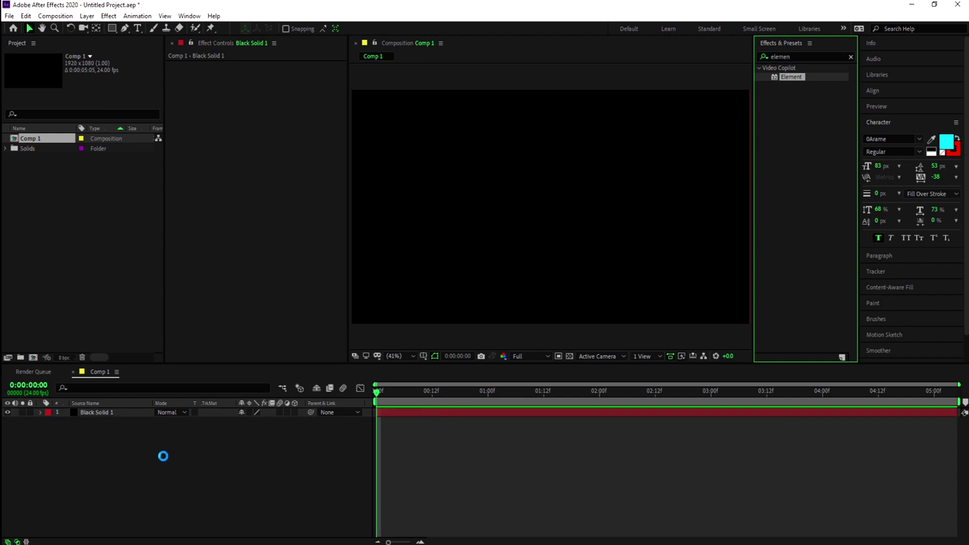
Add a text layer reading TUTORIAL to the composition
right_click(168, 507)
mouse_move(195, 335)
left_click(303, 350)
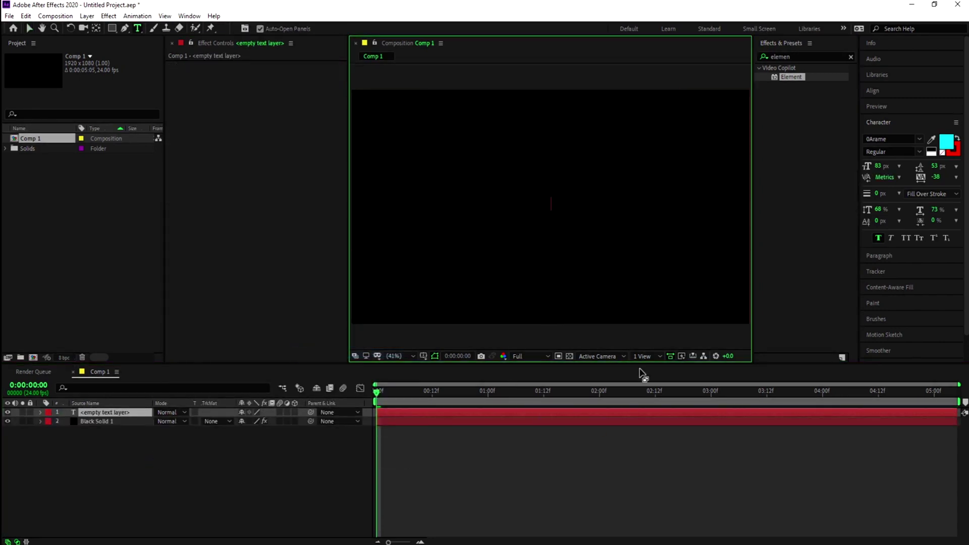
type("TUTORIAL")
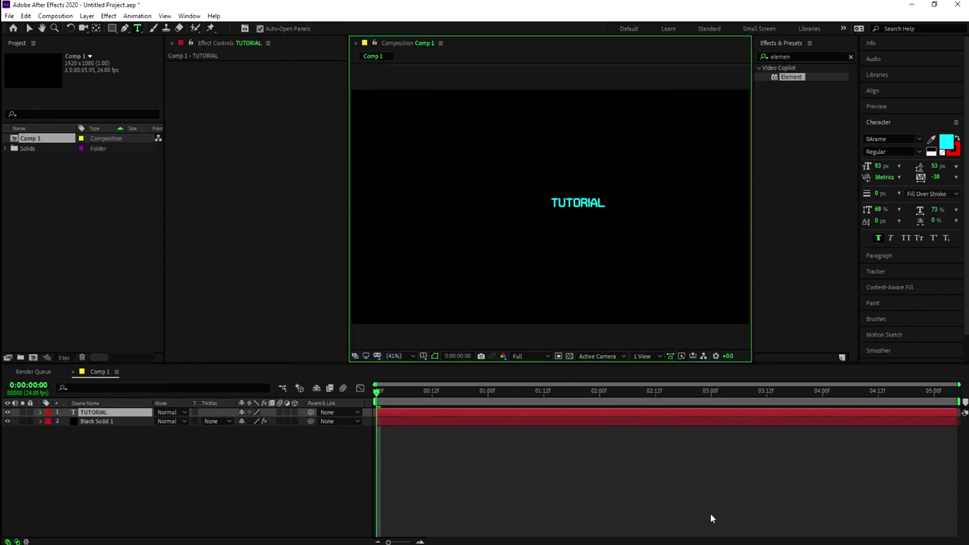
Change the fill color of the whole TUTORIAL text to white
key("ctrl+a")
left_click(945, 142)
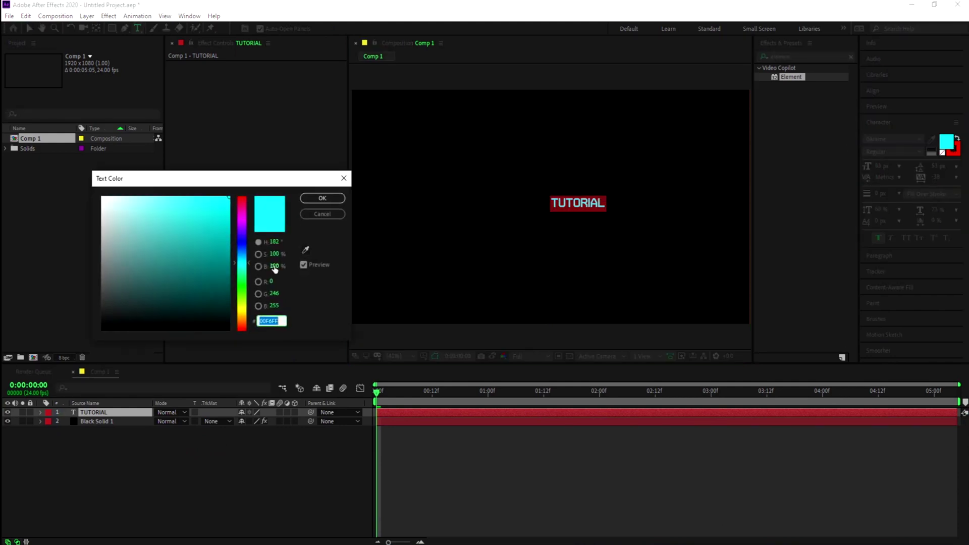
left_click_drag(121, 203, 101, 196)
left_click(340, 199)
Try the Couture font and then the Mainstay font on the TUTORIAL text
left_click(920, 139)
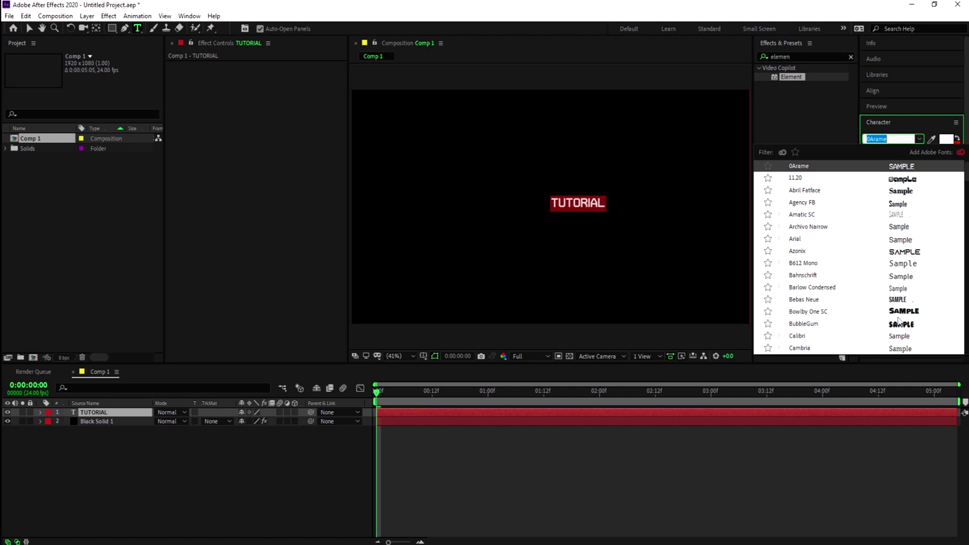
scroll(914, 279, "down", 3)
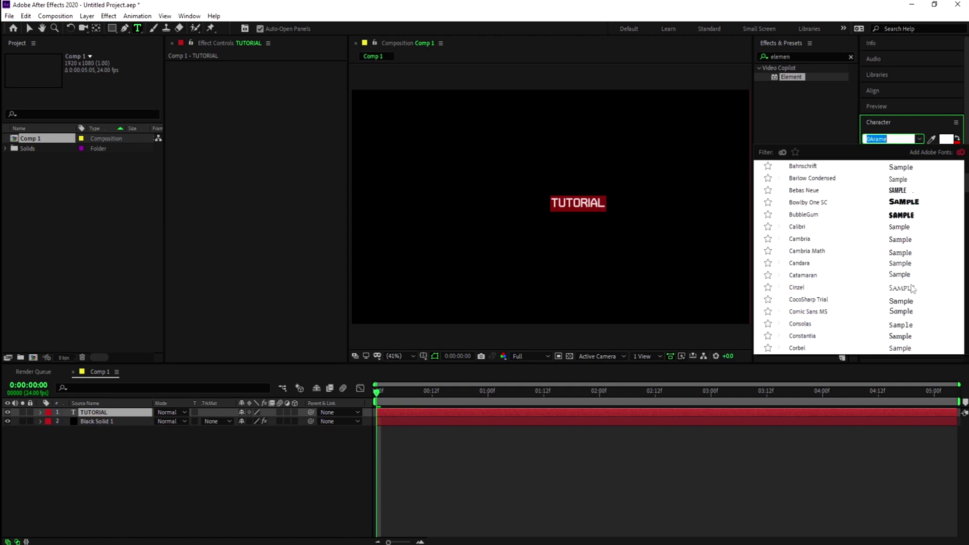
left_click(907, 276)
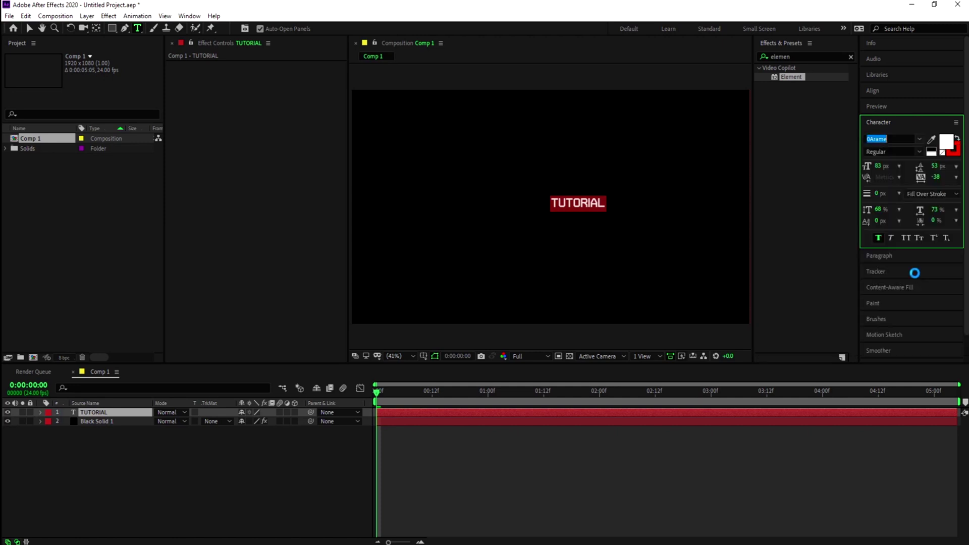
left_click(891, 138)
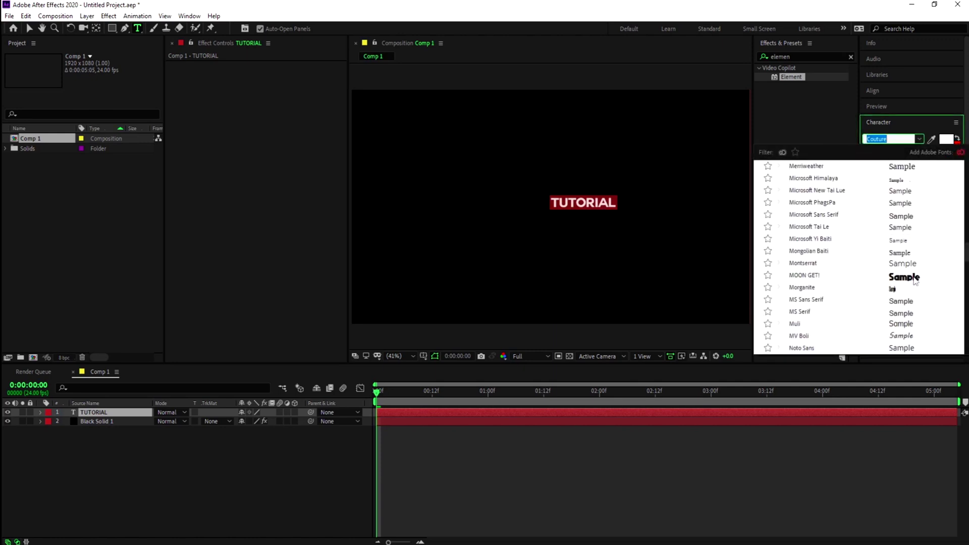
scroll(914, 281, "up", 3)
left_click(902, 324)
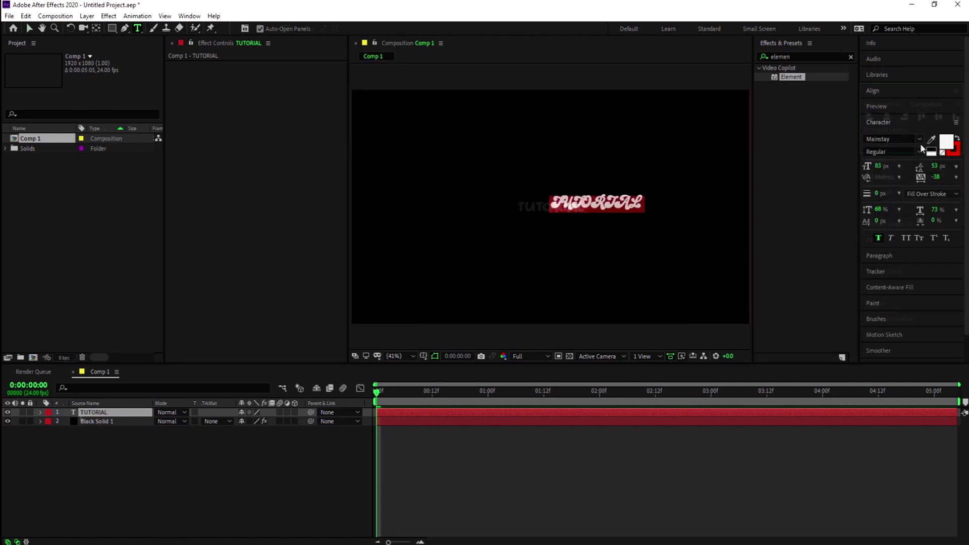
Assign the TUTORIAL text layer as Path Layer 1 in the black solid's Element custom text and masks
left_click(92, 421)
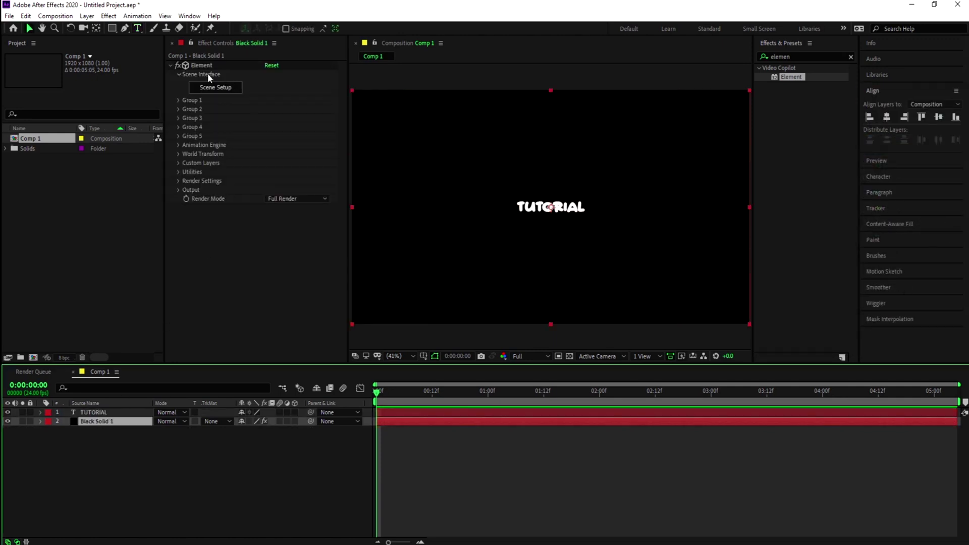
left_click(180, 163)
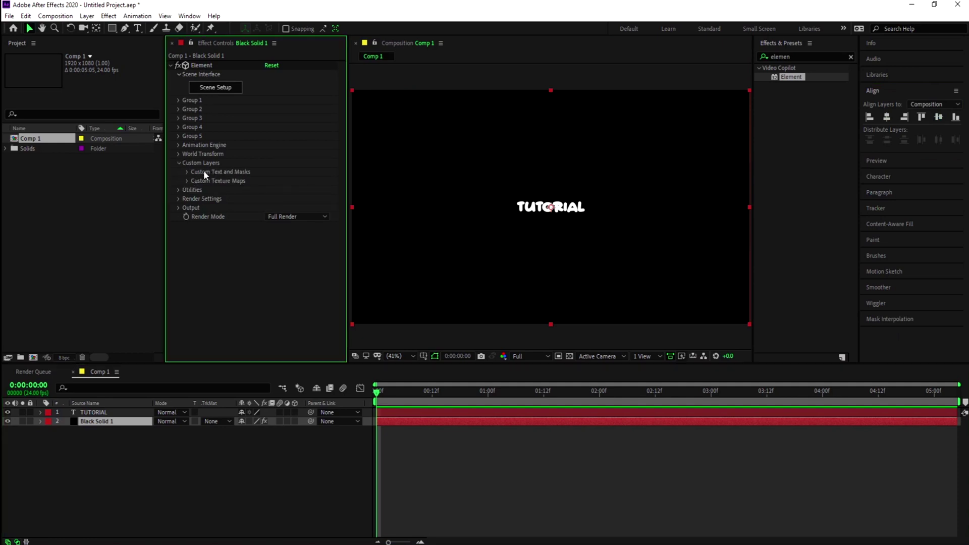
left_click(188, 172)
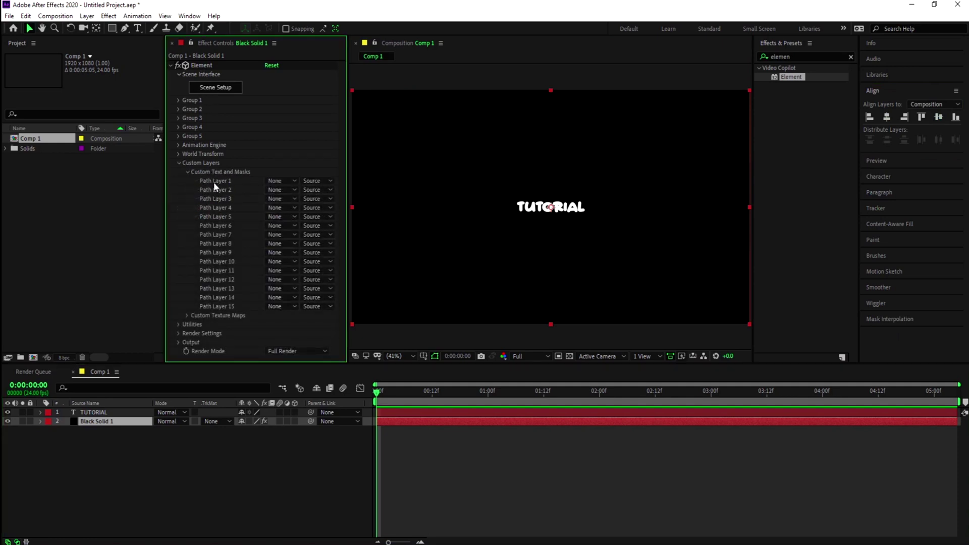
left_click(281, 181)
left_click(298, 208)
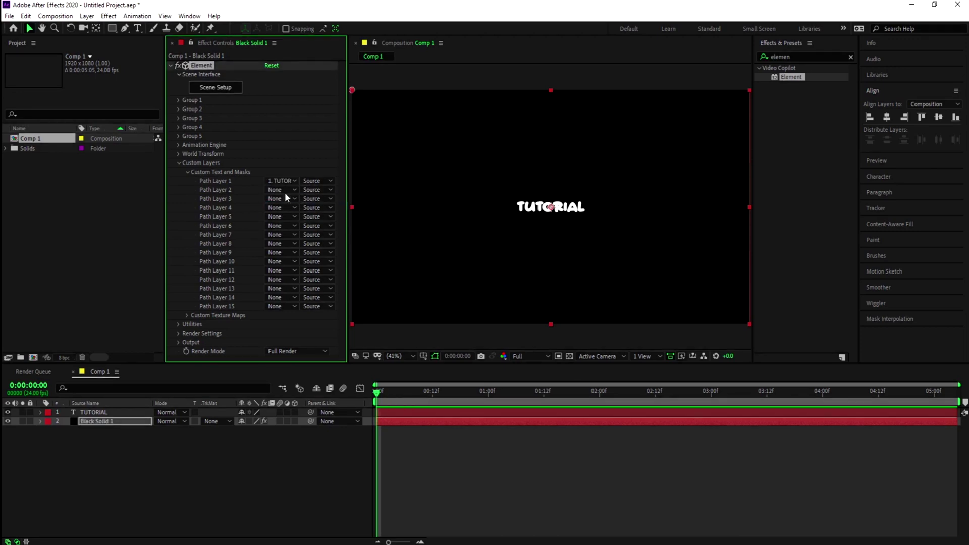
Open Element's Scene Setup and extrude the TUTORIAL text path into a 3D model
left_click(226, 88)
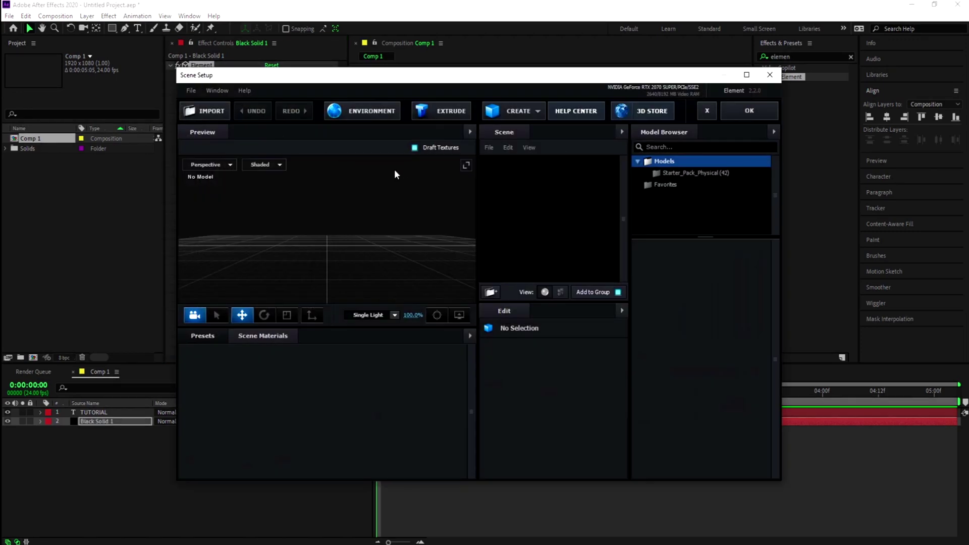
left_click(423, 114)
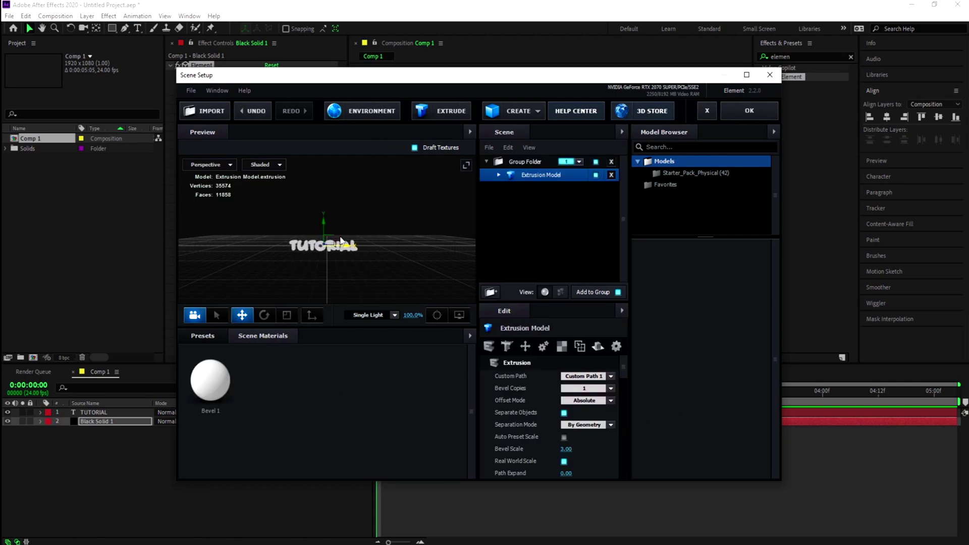
key("ctrl+z")
scroll(321, 260, "up", 5)
left_click_drag(325, 260, 392, 257)
left_click_drag(325, 267, 375, 248)
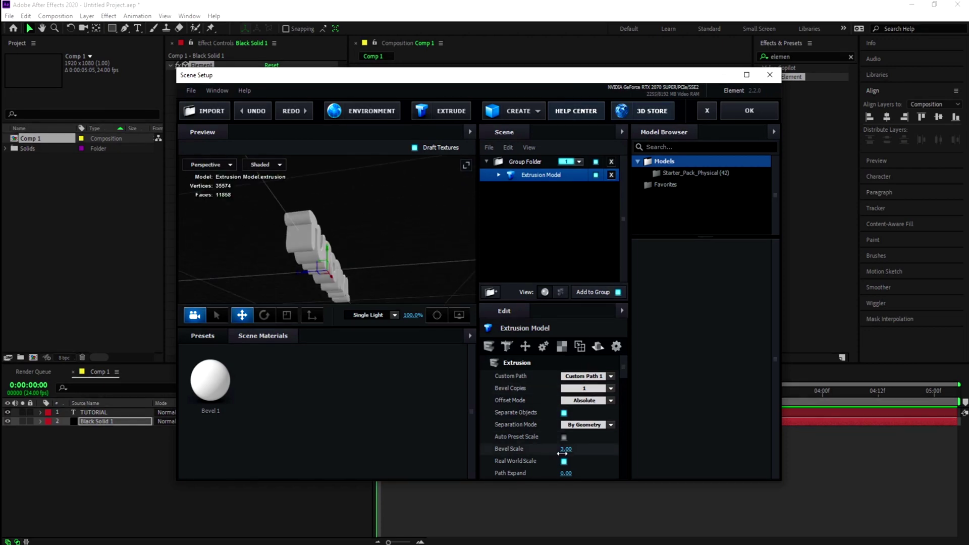
Try a different bevel scale on the extrusion model
left_click_drag(568, 449, 533, 414)
scroll(525, 399, "down", 10)
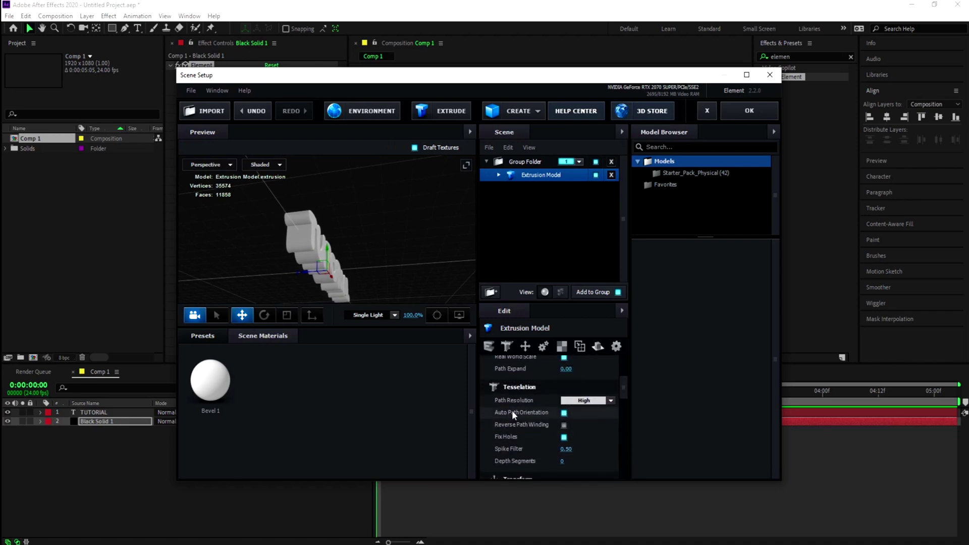
scroll(520, 409, "up", 10)
Apply the Chrome preset from the Physical materials to the extruded text's Bevel 1
left_click(544, 188)
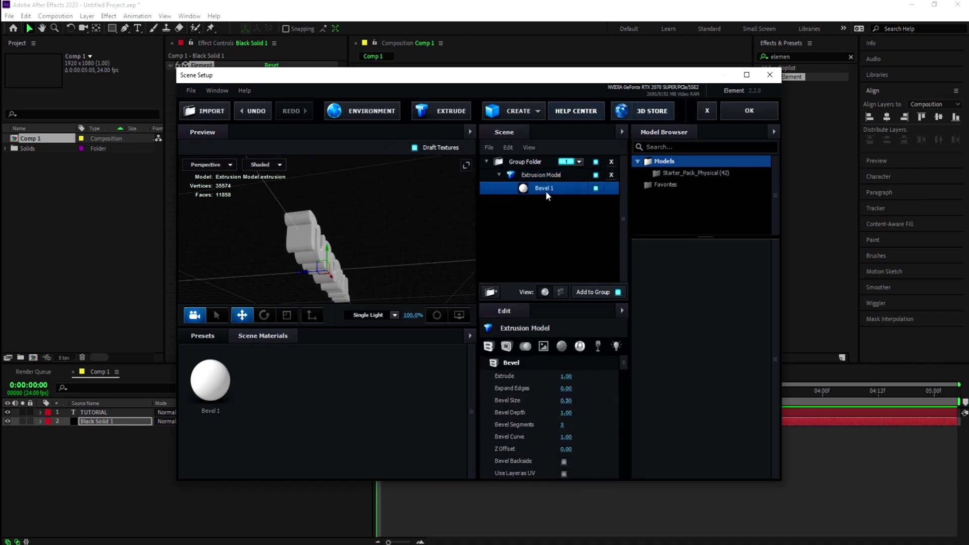
left_click(202, 335)
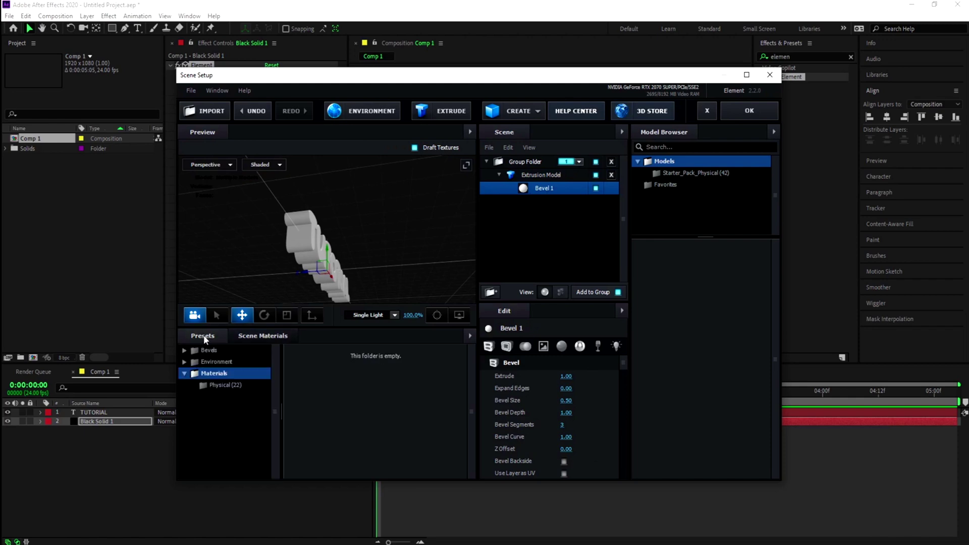
left_click(235, 386)
scroll(374, 414, "down", 2)
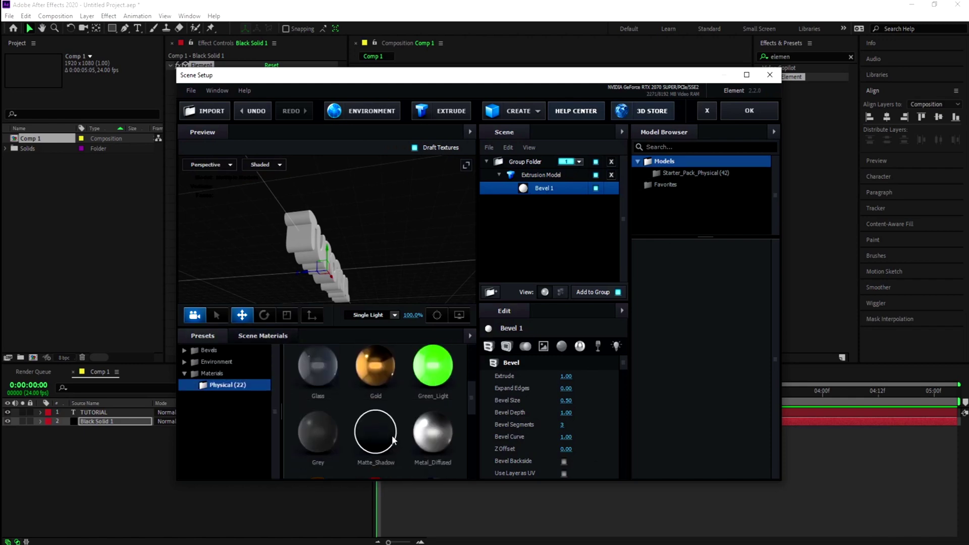
scroll(392, 435, "up", 2)
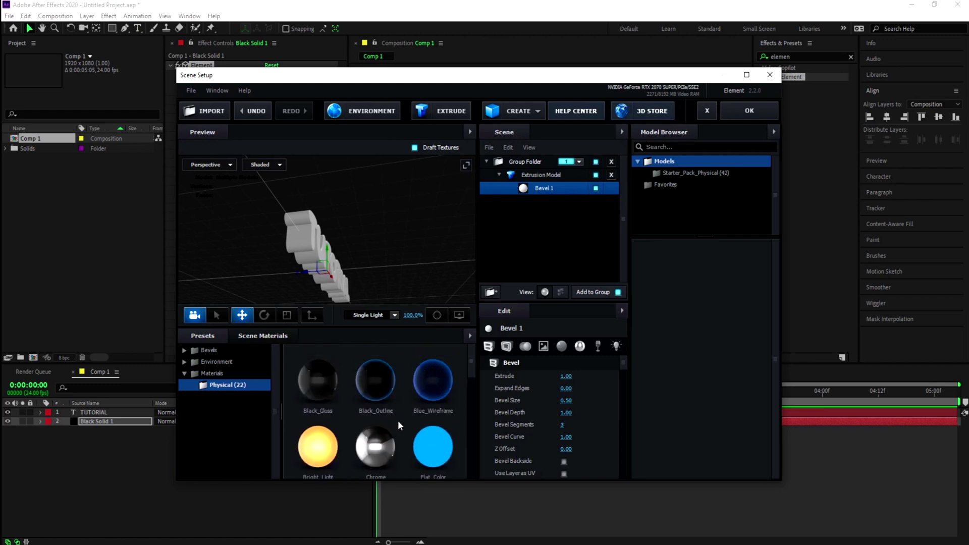
left_click(376, 449)
left_click_drag(324, 236, 353, 246)
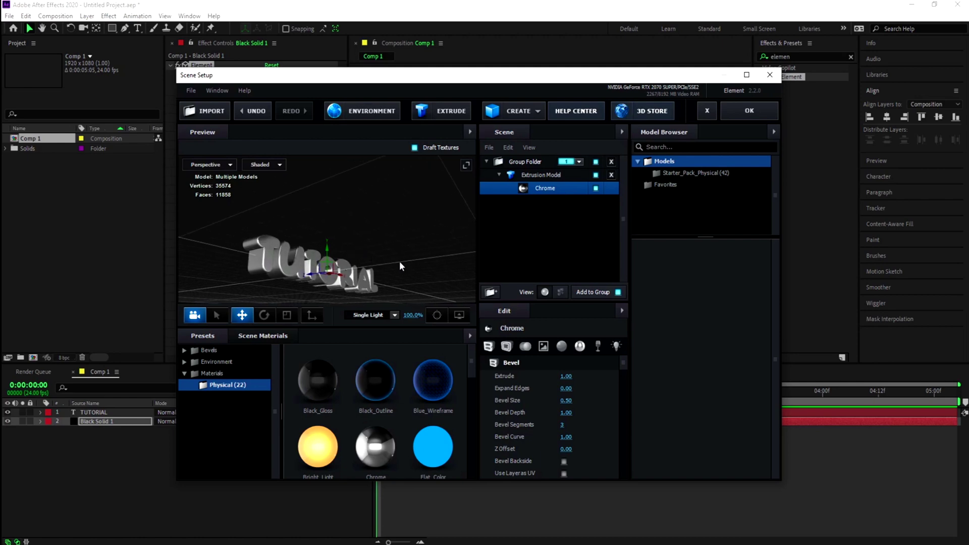
left_click_drag(400, 266, 346, 243)
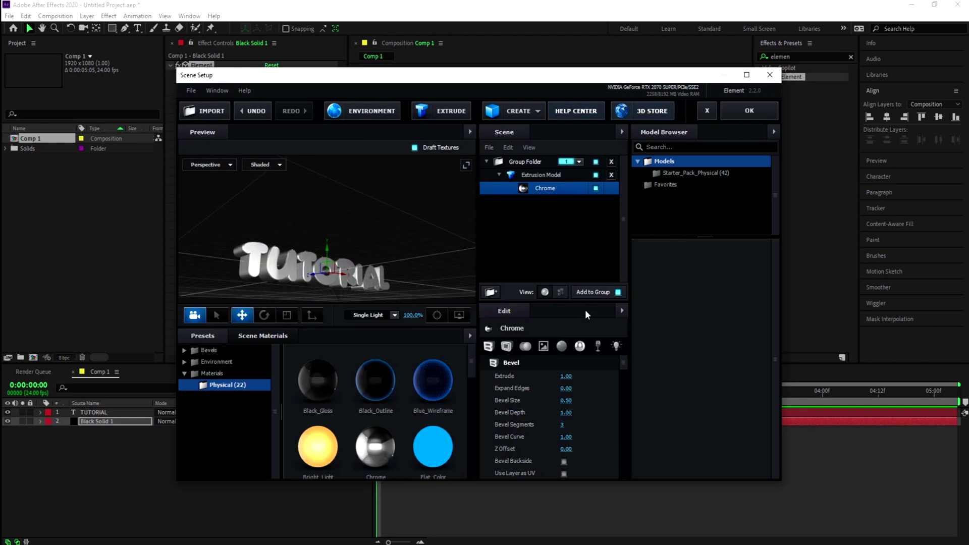
Accept the Element scene setup and hide the flat TUTORIAL text layer in the timeline
left_click(580, 347)
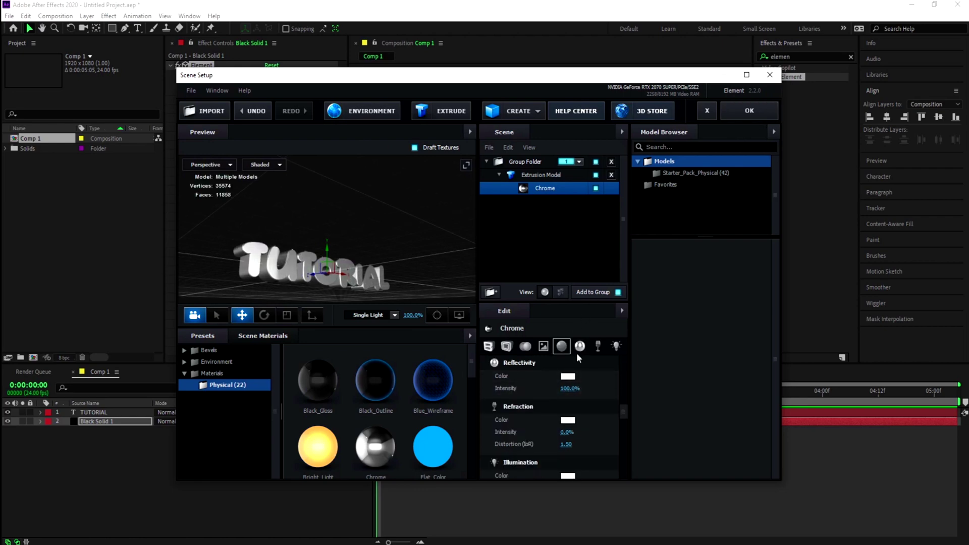
scroll(536, 418, "up", 8)
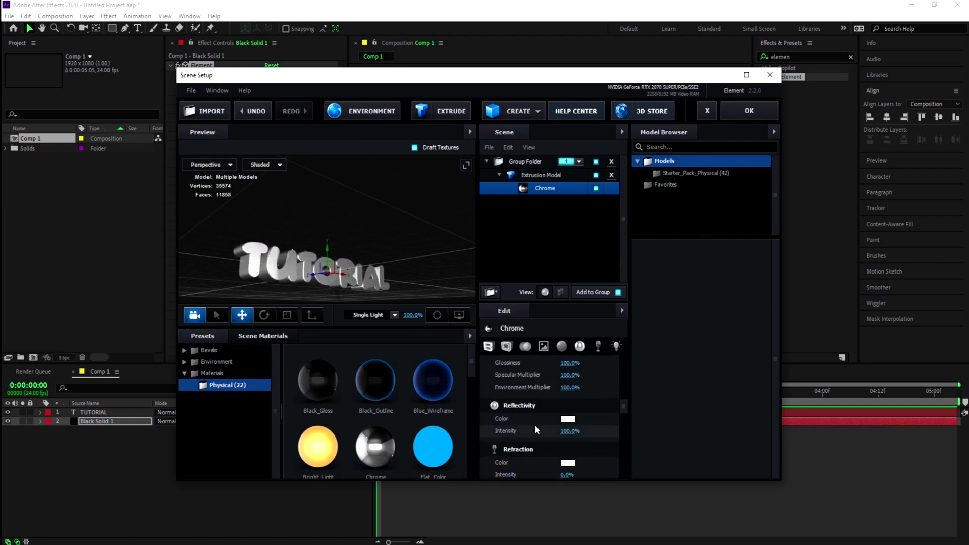
left_click(761, 113)
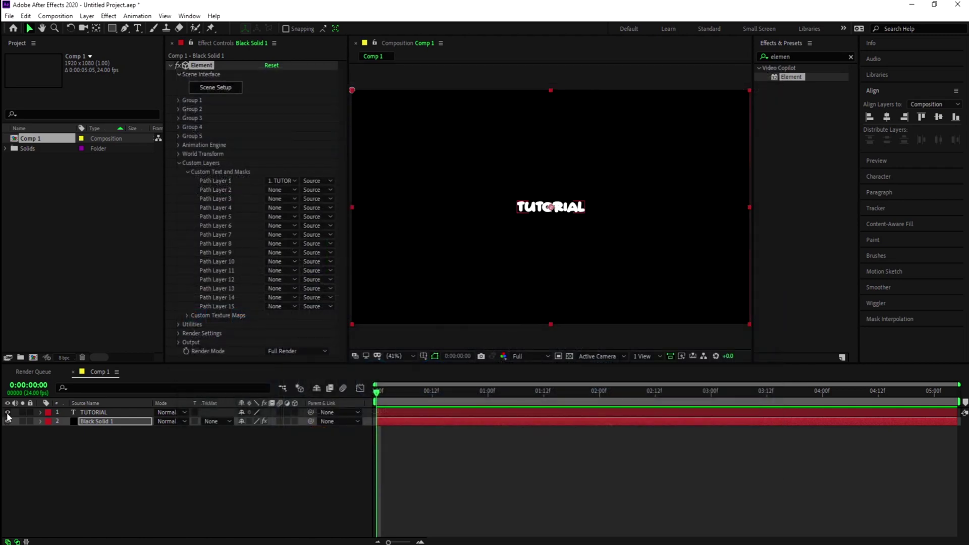
left_click(8, 412)
left_click(99, 413)
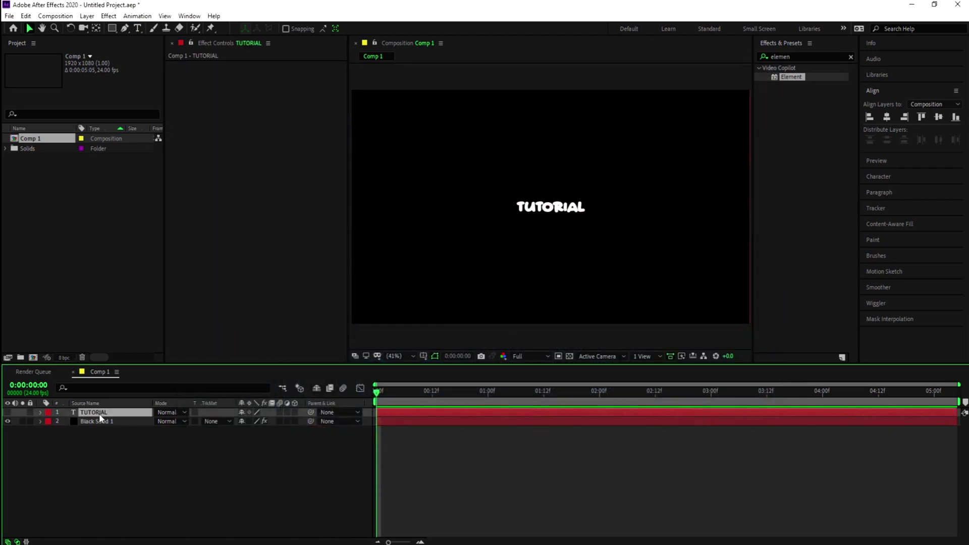
Set the Element effect's World Position Z to -2170 on the black solid
left_click(102, 422)
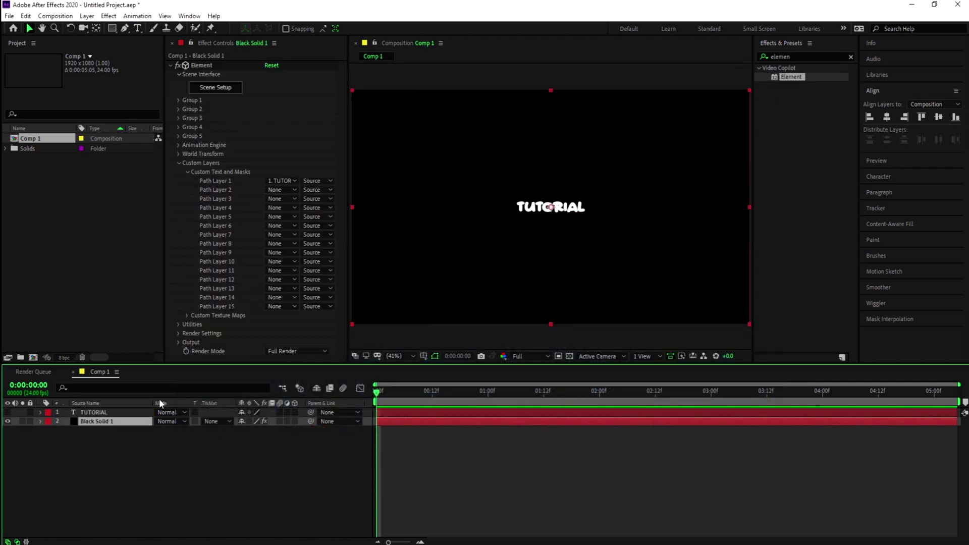
left_click(178, 163)
left_click(178, 154)
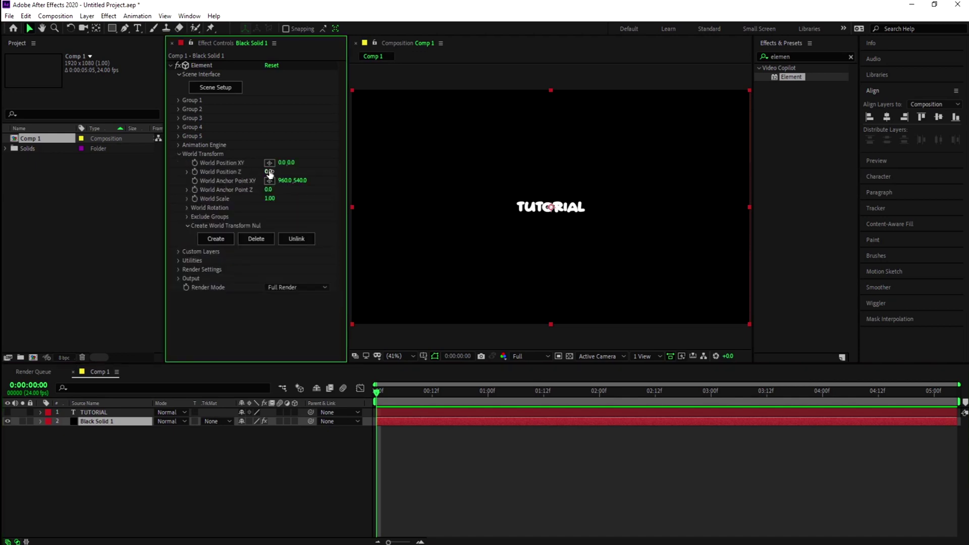
left_click_drag(269, 172, 161, 172)
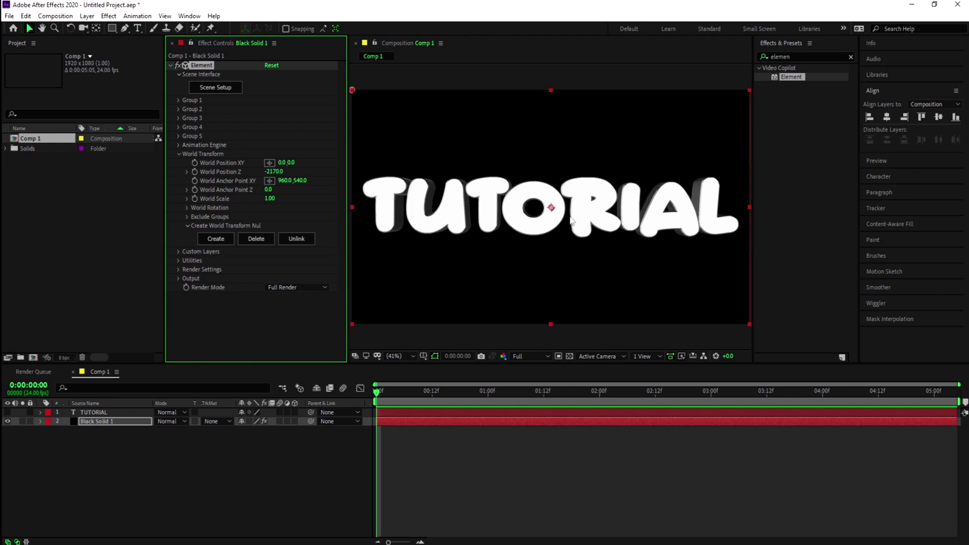
Enable ambient occlusion in the Element effect's render settings and raise the SSAO Intensity to about 20
left_click(178, 270)
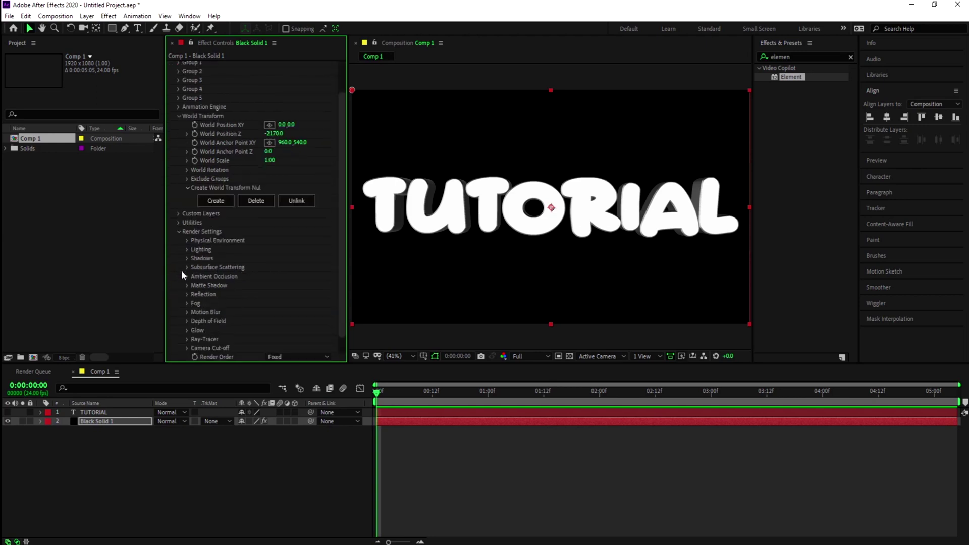
left_click(187, 275)
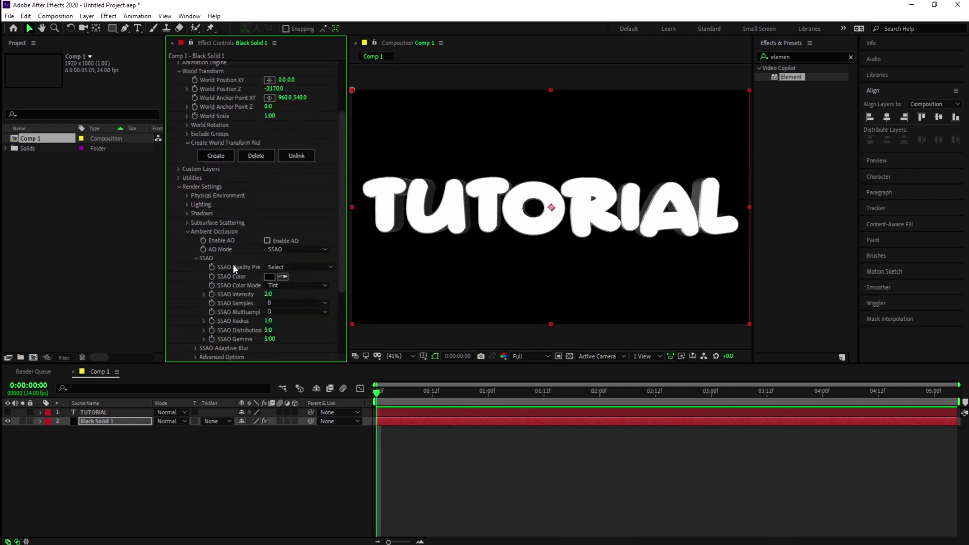
left_click(267, 240)
left_click_drag(264, 294, 268, 271)
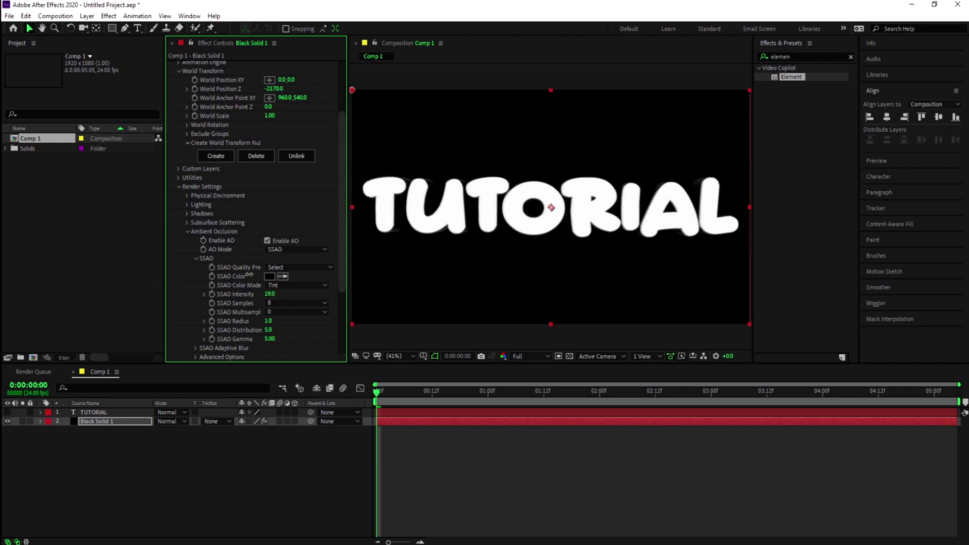
left_click(188, 232)
scroll(202, 202, "up", 3)
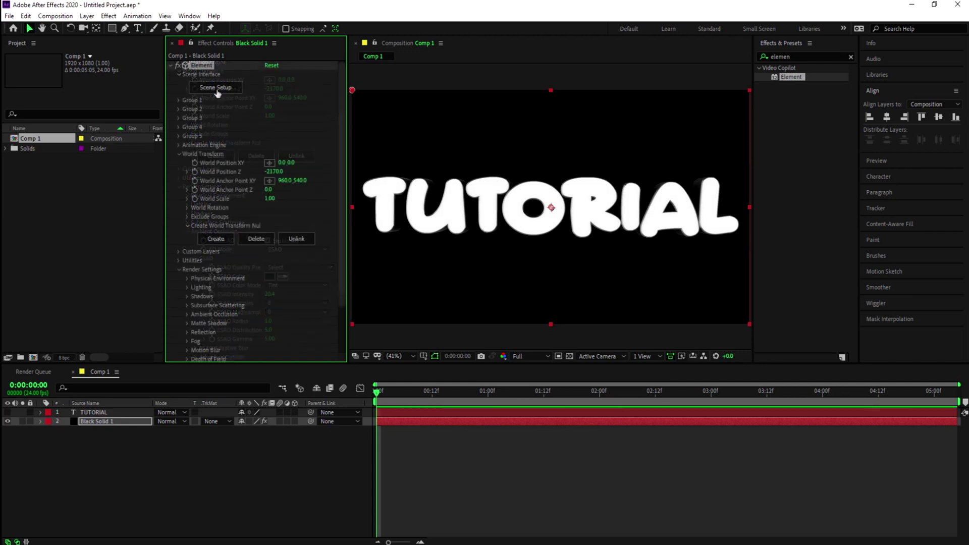
Replace the Element scene's environment texture with the image 133897669.jpg and accept the scene setup
left_click(216, 89)
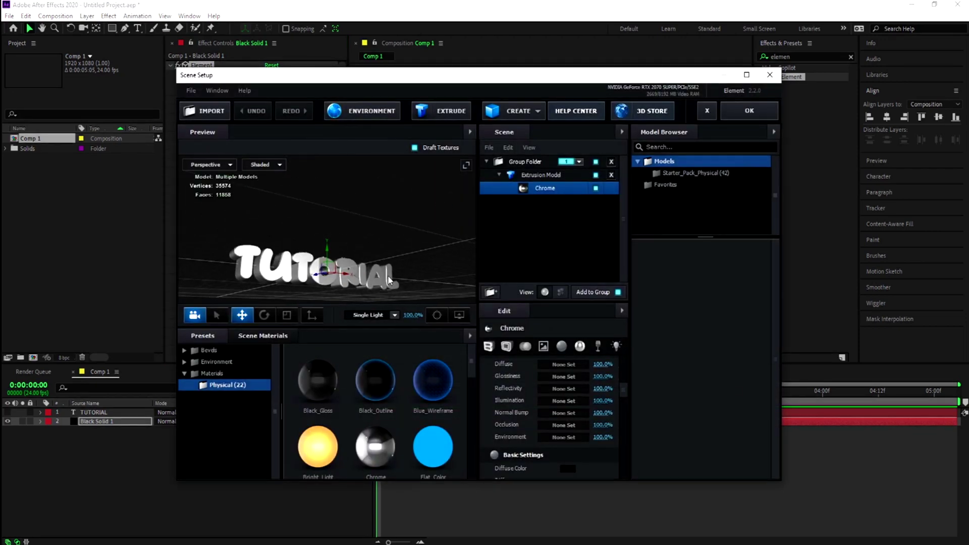
left_click(385, 111)
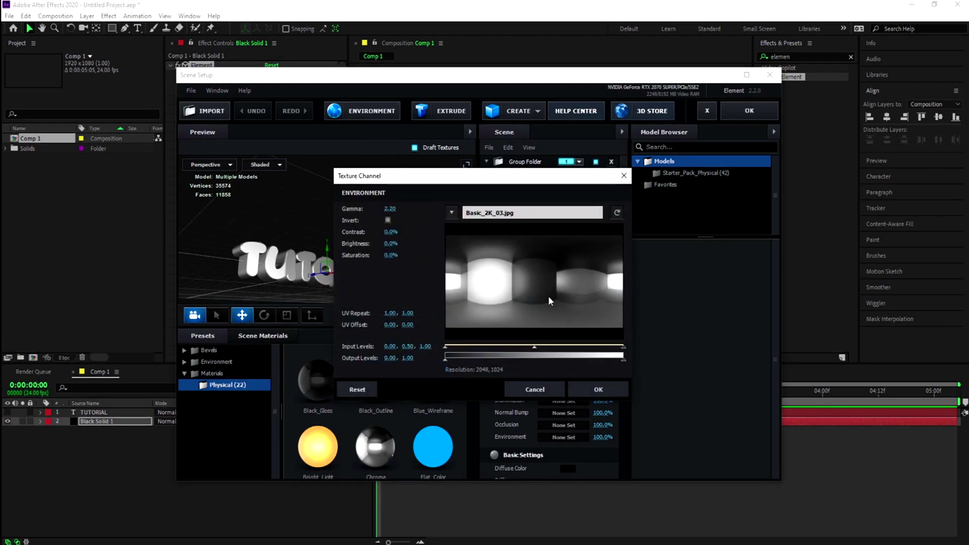
left_click(535, 389)
left_click_drag(345, 256, 337, 150)
left_click(362, 110)
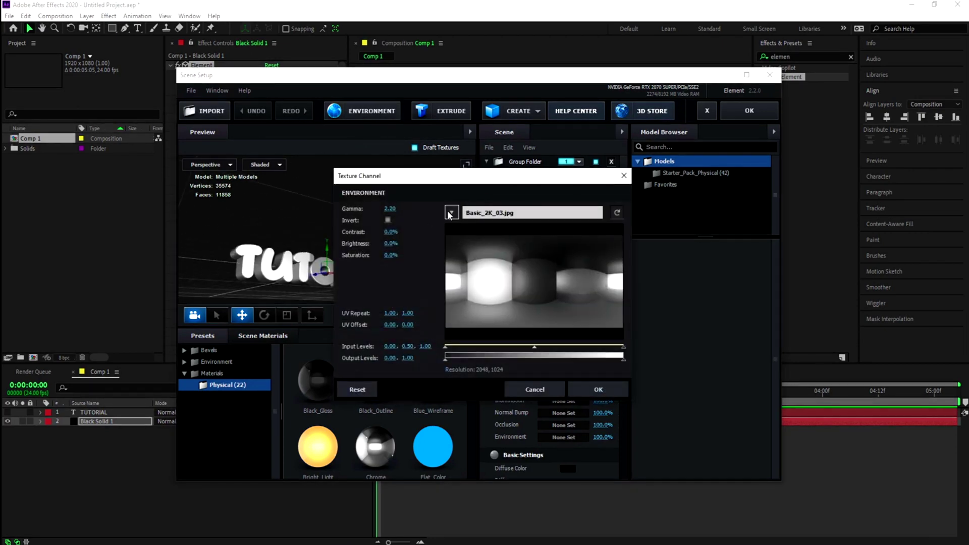
left_click(451, 213)
left_click(518, 322)
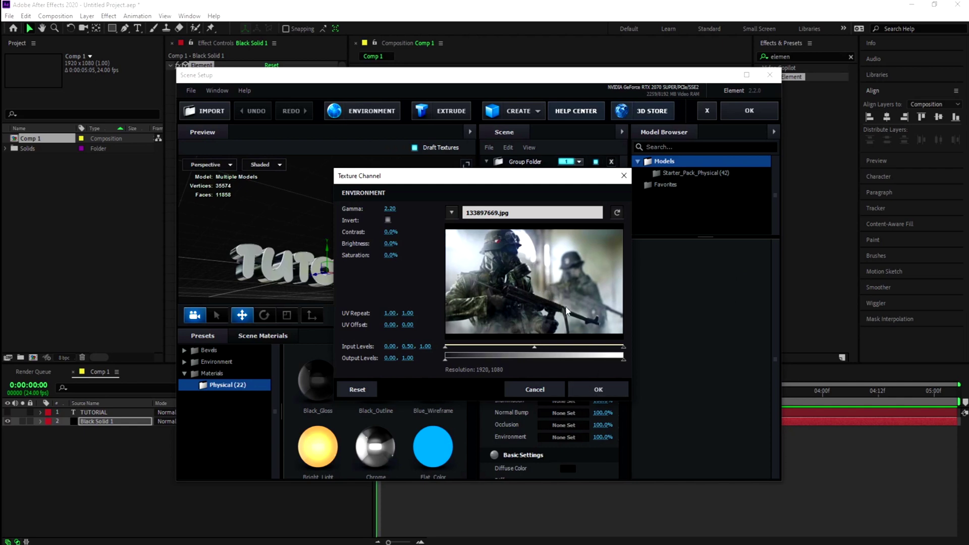
left_click(604, 389)
left_click_drag(350, 224, 322, 226)
left_click_drag(285, 283, 366, 262)
left_click(749, 111)
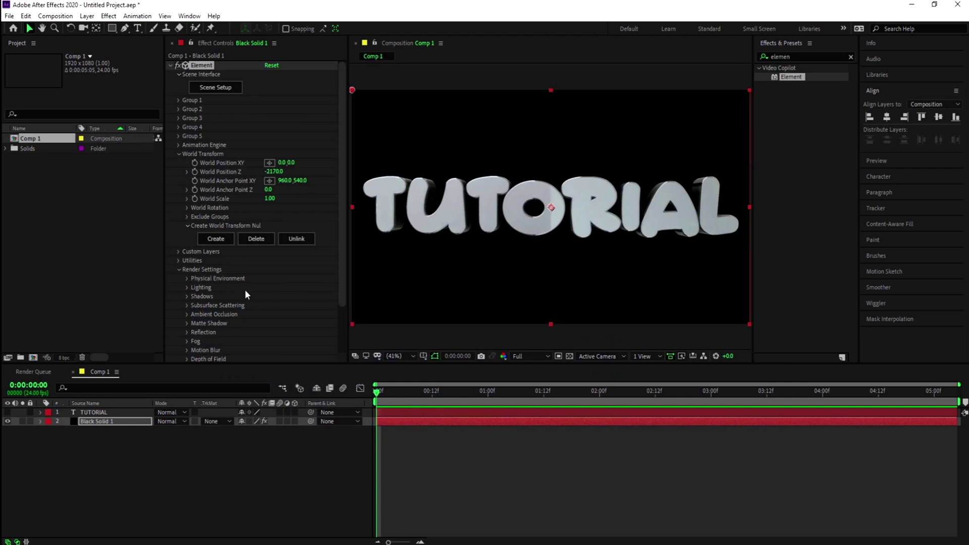
Start keyframing the Element effect's Y Rotation World at 0° on the first frame and reveal the keyframe in the timeline
scroll(246, 294, "down", 3)
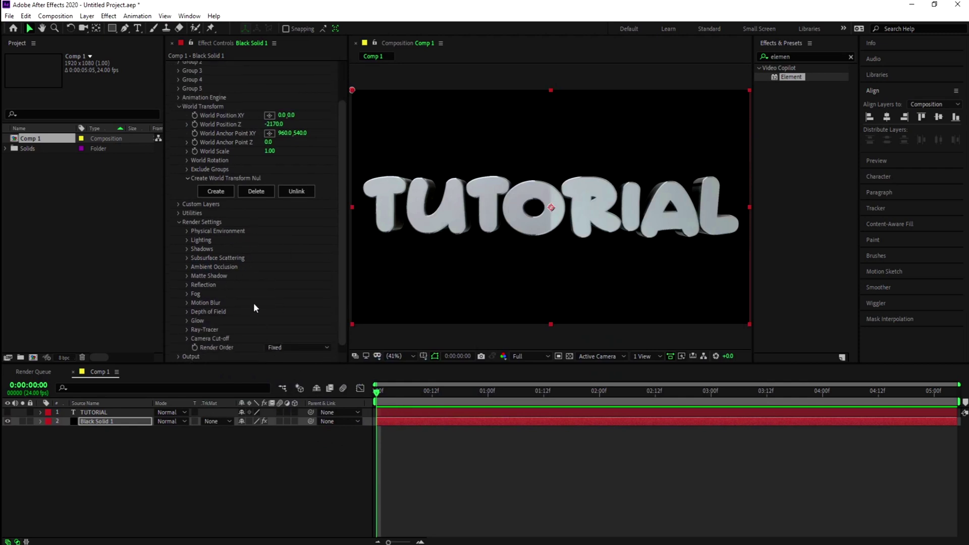
scroll(253, 306, "up", 3)
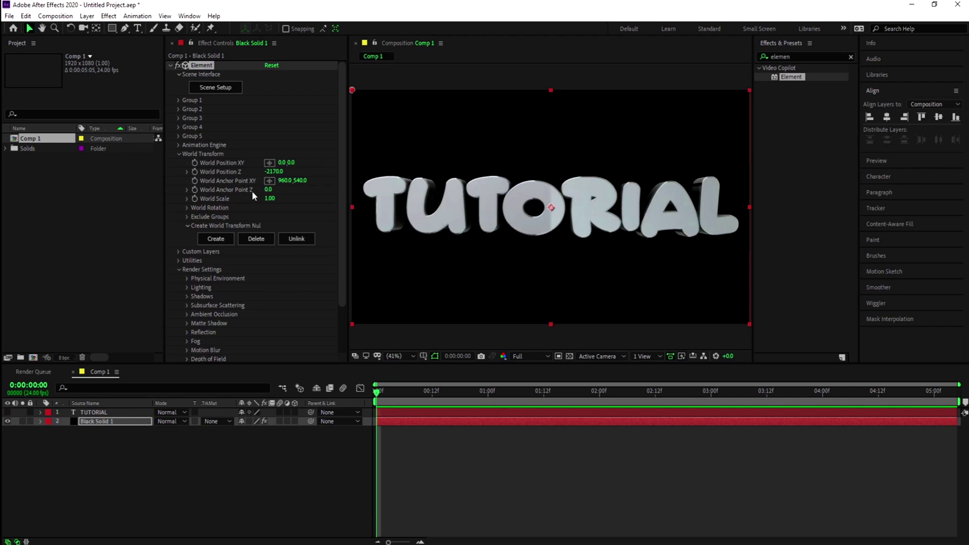
left_click(187, 207)
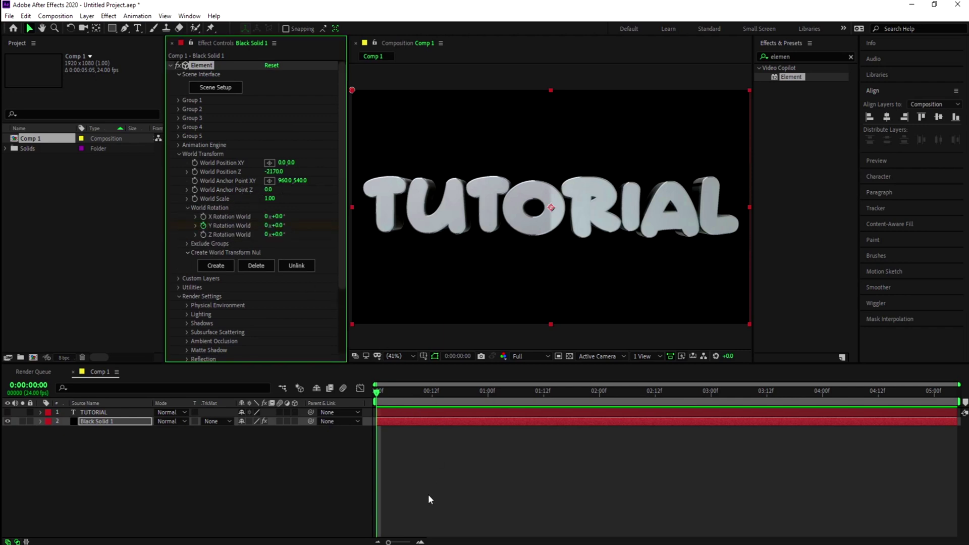
key("u")
Add a Y Rotation World keyframe of one full revolution (1x+0.0°) at 0:00:03:00
left_click_drag(389, 401, 648, 410)
left_click_drag(716, 409, 711, 408)
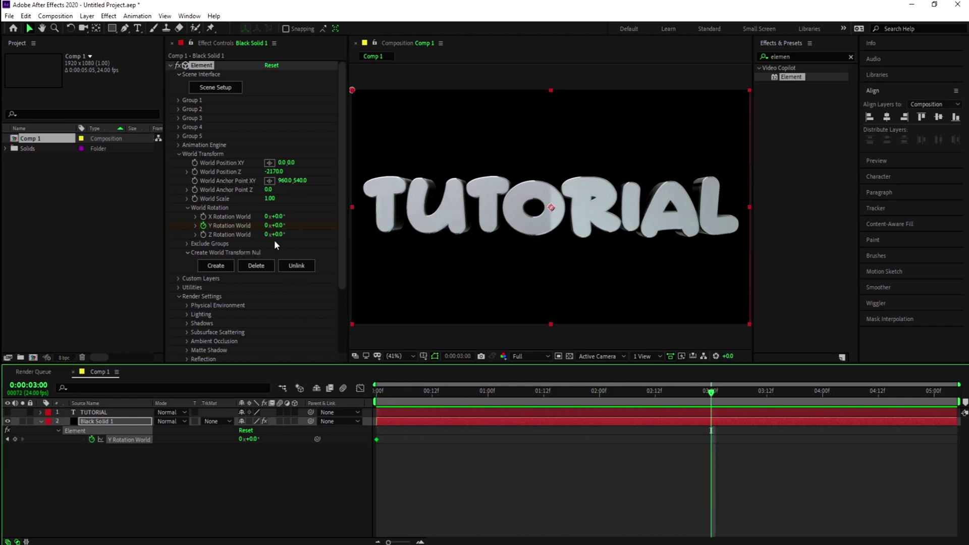
left_click_drag(279, 225, 459, 227)
left_click(279, 226)
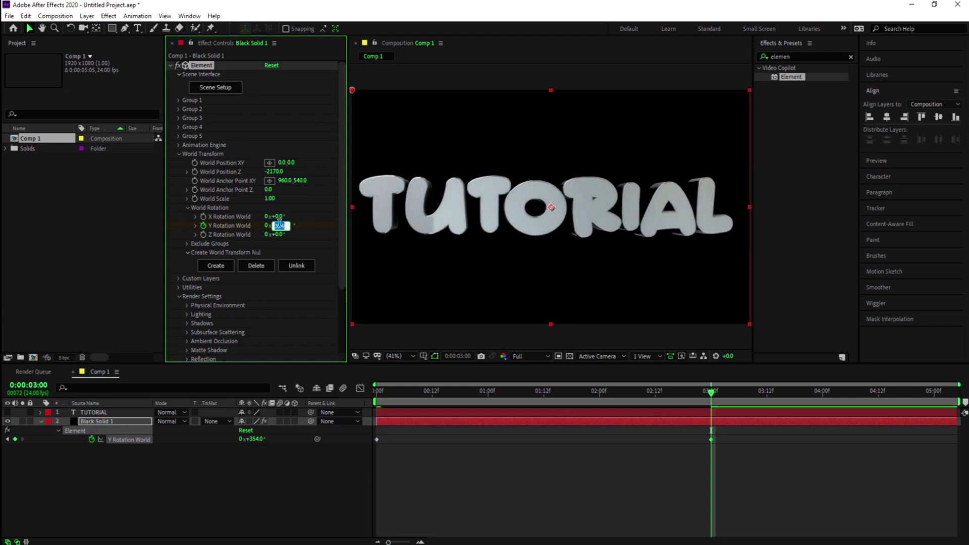
key("Return")
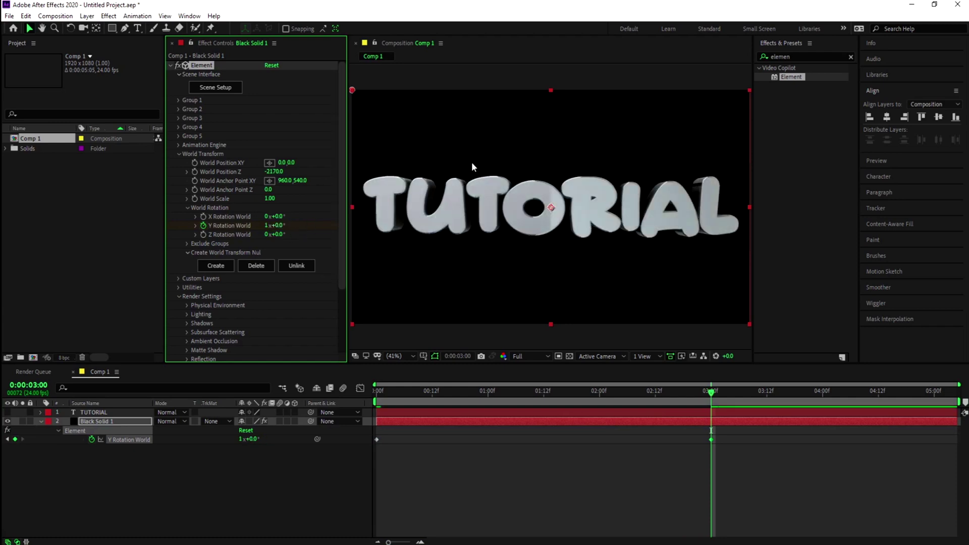
Preview the text's rotation from the start, then scrub to 0:00:02:05 to examine the extrusion's side
left_click_drag(571, 393, 376, 394)
key("space")
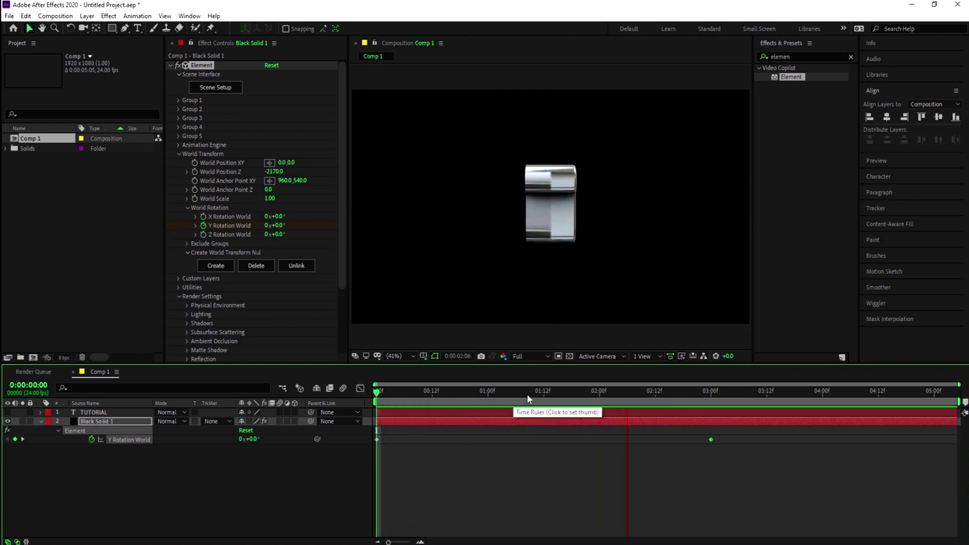
left_click_drag(529, 392, 623, 399)
Reduce the Extrusion Model's Bevel Scale to about 0.96 in the Element scene and accept the setup
left_click(224, 88)
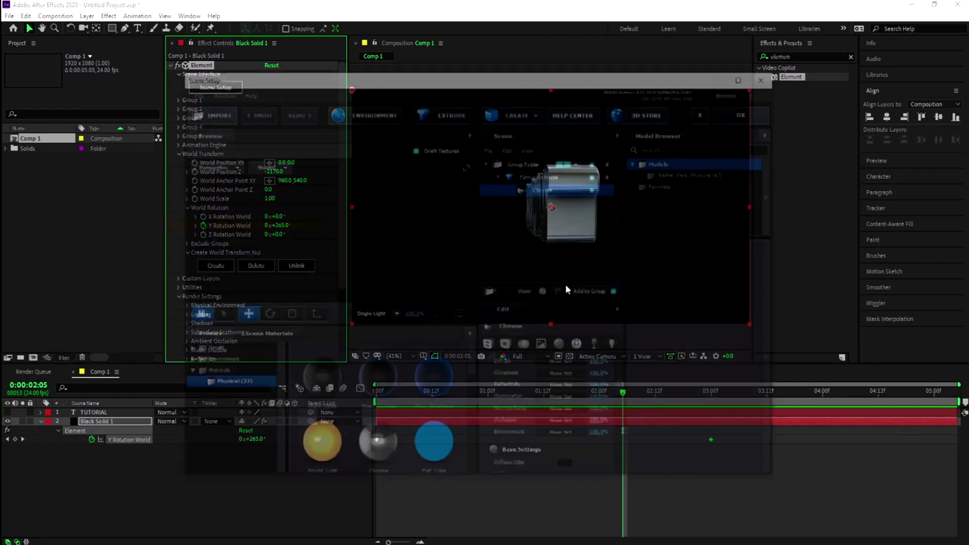
left_click_drag(469, 235, 390, 237)
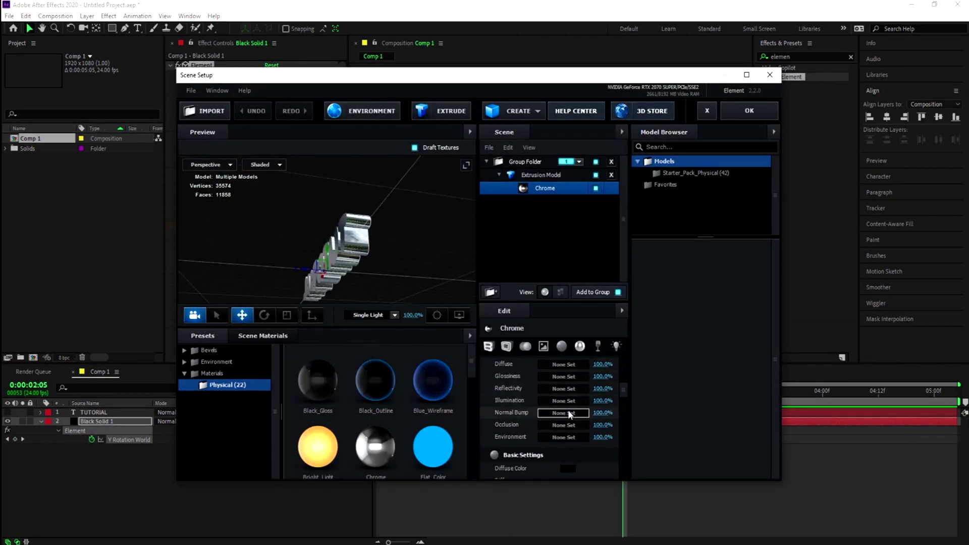
scroll(565, 409, "down", 10)
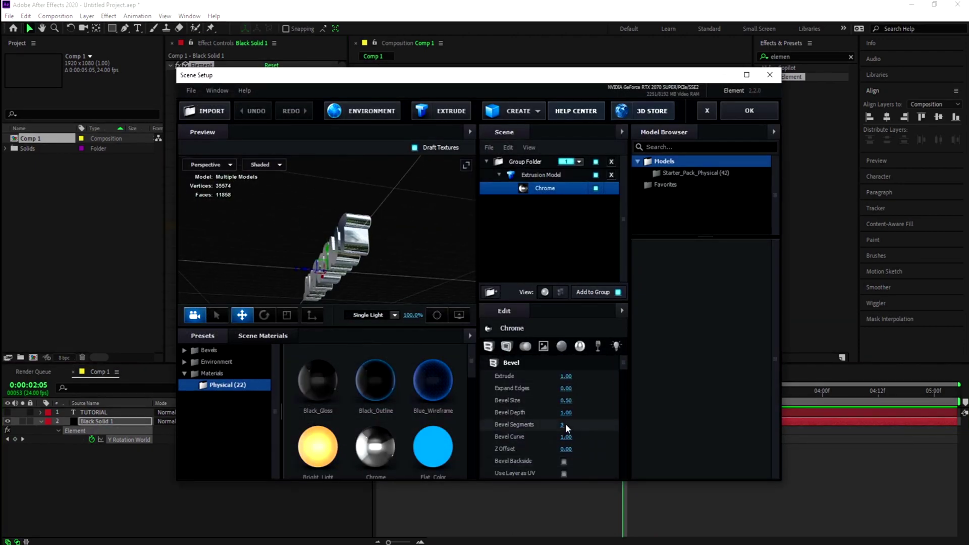
left_click(545, 175)
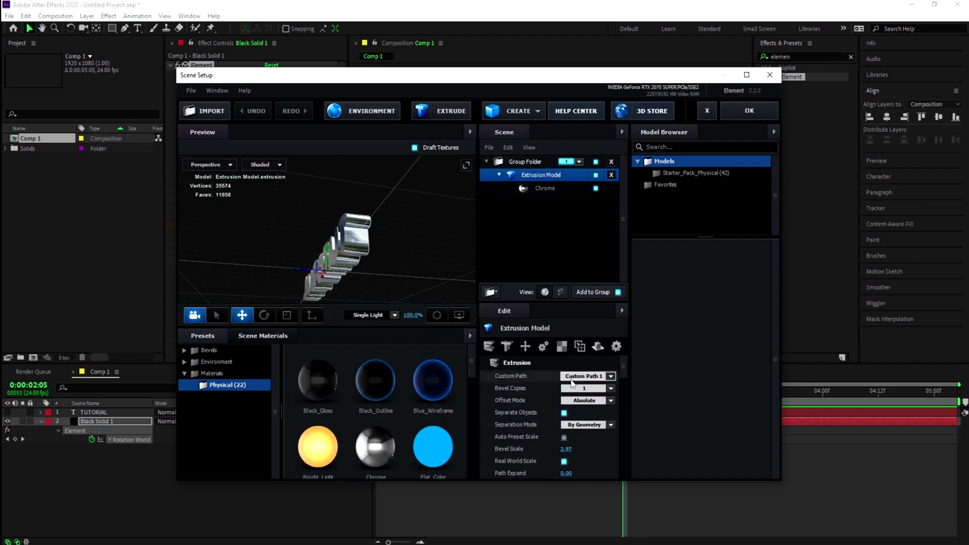
left_click_drag(566, 450, 489, 457)
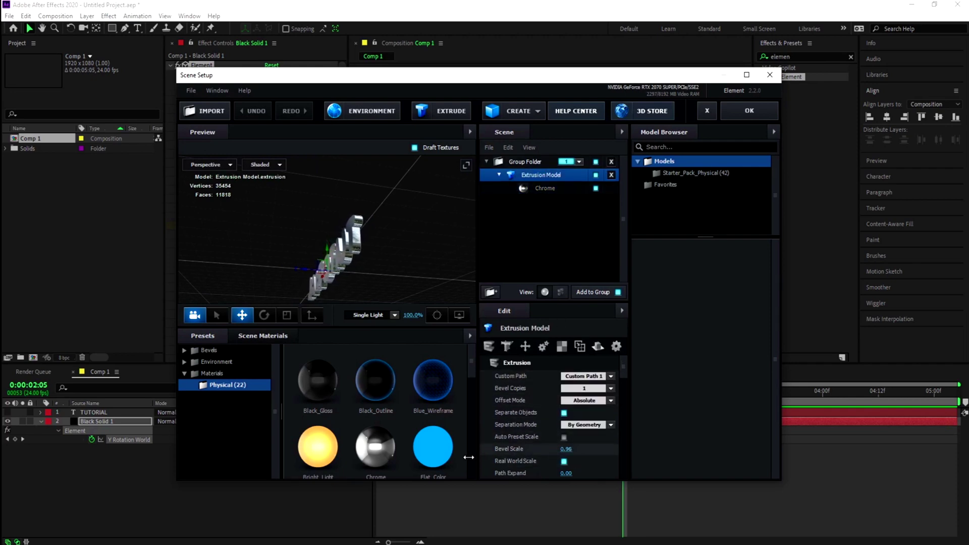
left_click(750, 111)
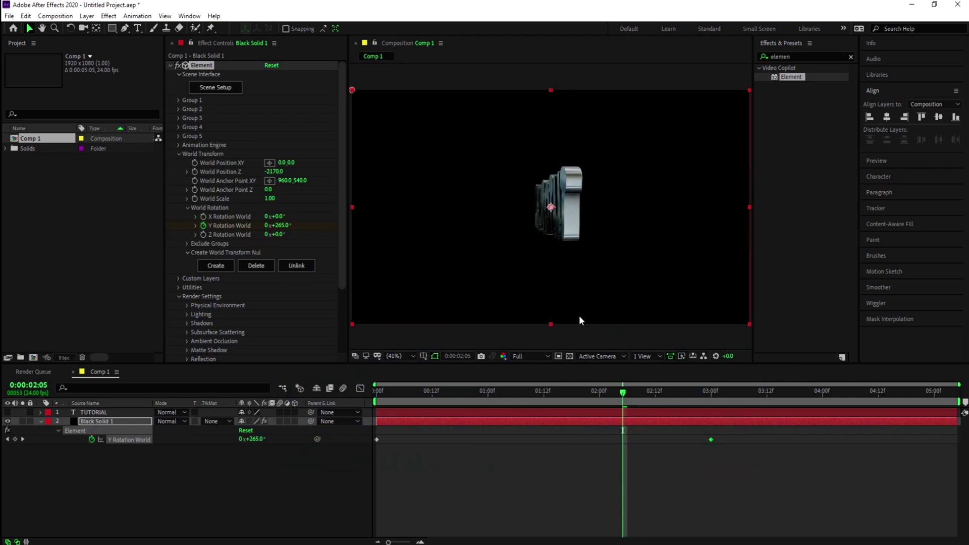
Play the rotation animation from the first frame to check the thinner extruded text
left_click_drag(608, 392, 375, 395)
key("space")
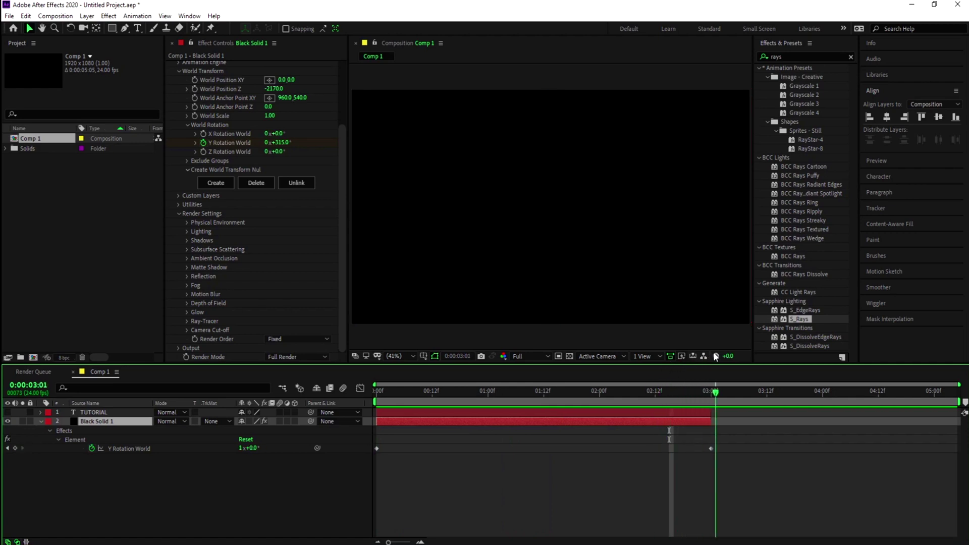
key("space")
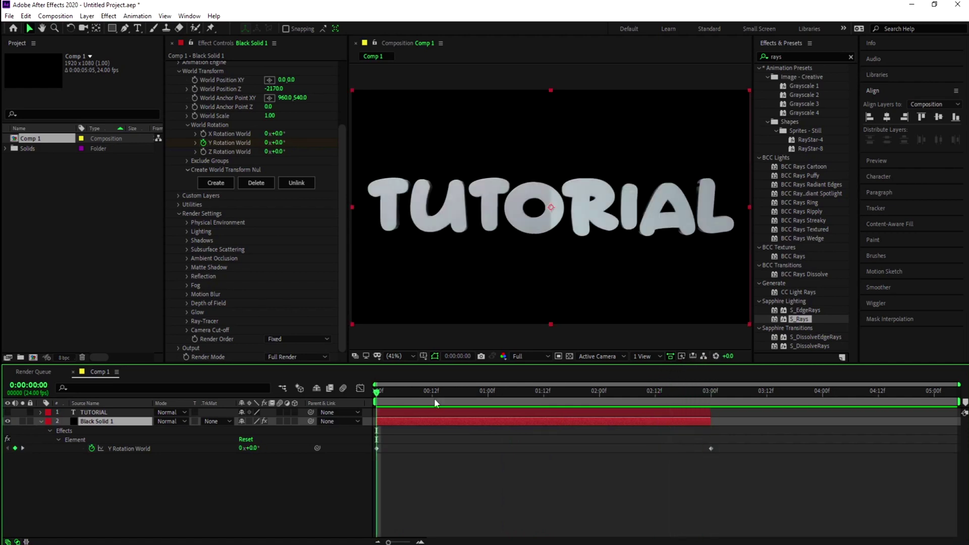